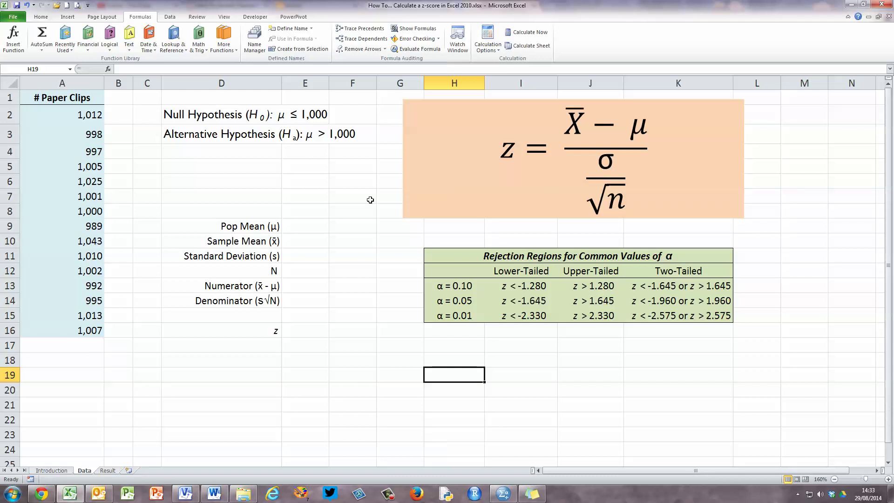
- Enter 1000 as the population mean in cell E9
{"action": "left_click", "coordinate": [305, 224]}
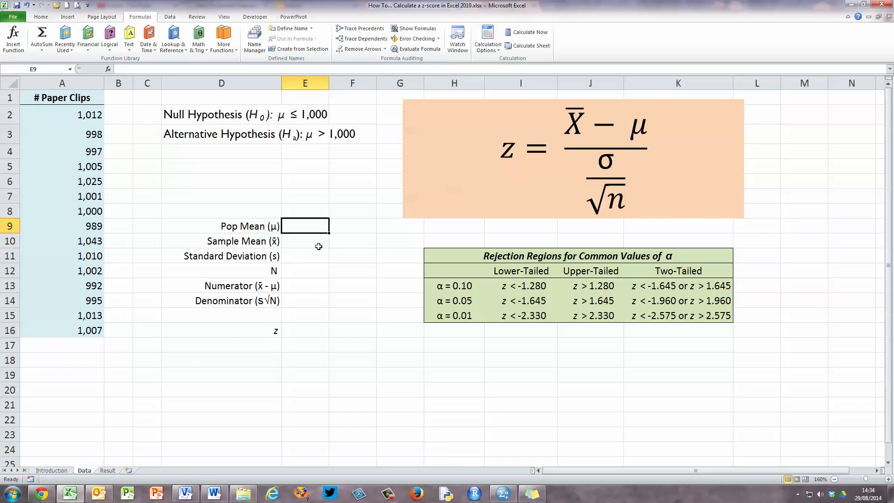
{"action": "type", "text": "1000"}
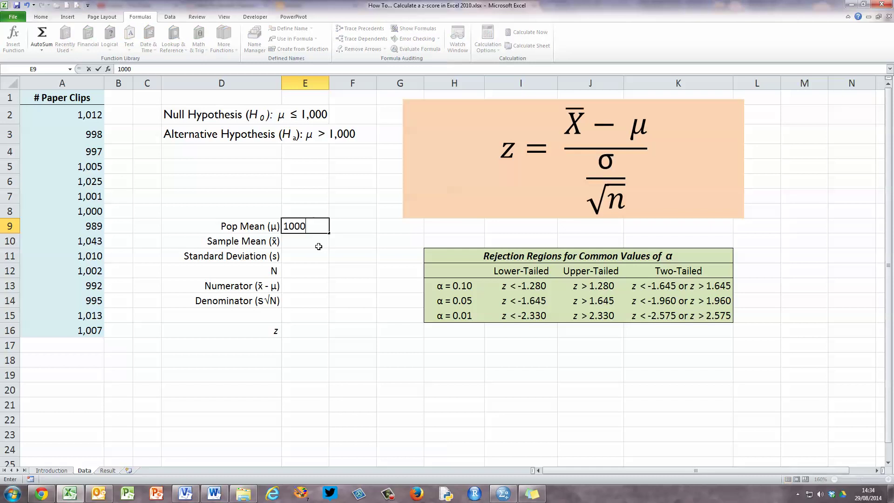
{"action": "key", "text": "Return"}
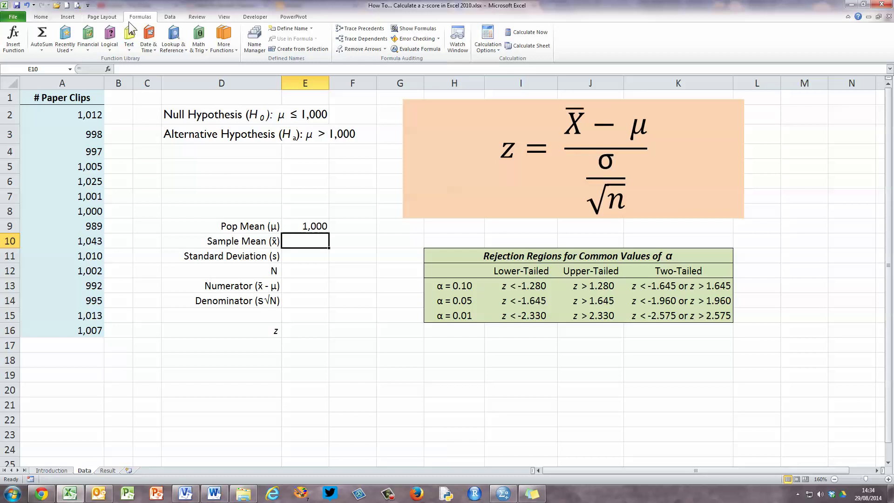
- Calculate the sample mean in E10 with the AVERAGE function over the paper clip counts in A2:A16
{"action": "left_click", "coordinate": [234, 54]}
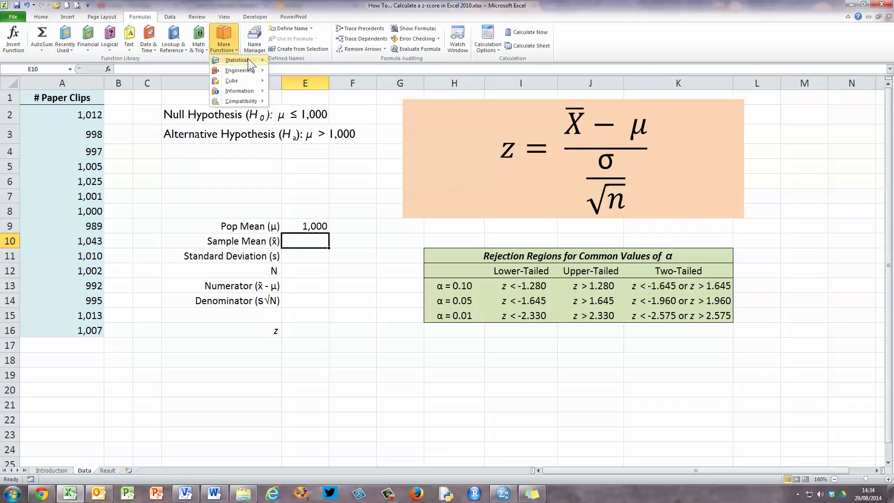
{"action": "mouse_move", "coordinate": [249, 61]}
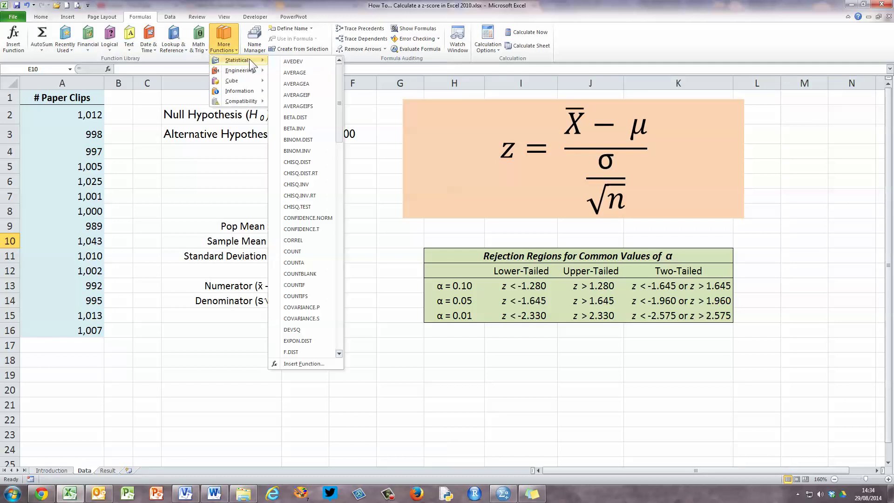
{"action": "left_click", "coordinate": [315, 72]}
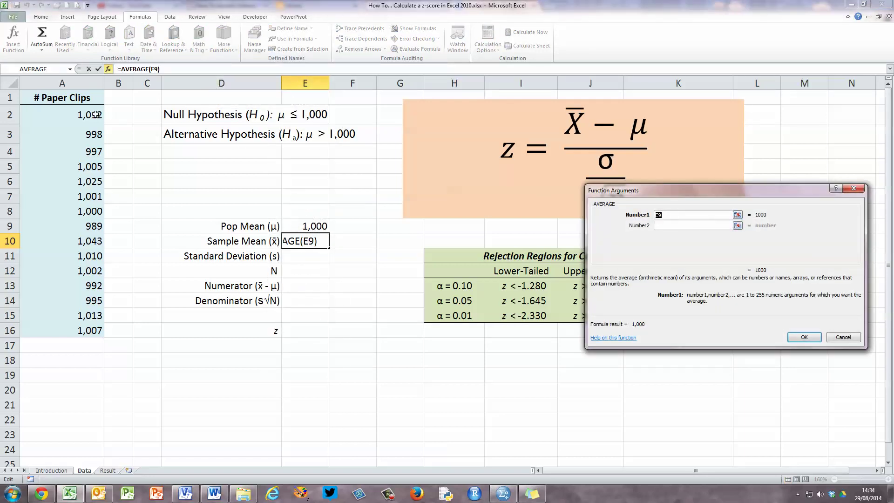
{"action": "left_click_drag", "start_coordinate": [89, 114], "coordinate": [78, 330]}
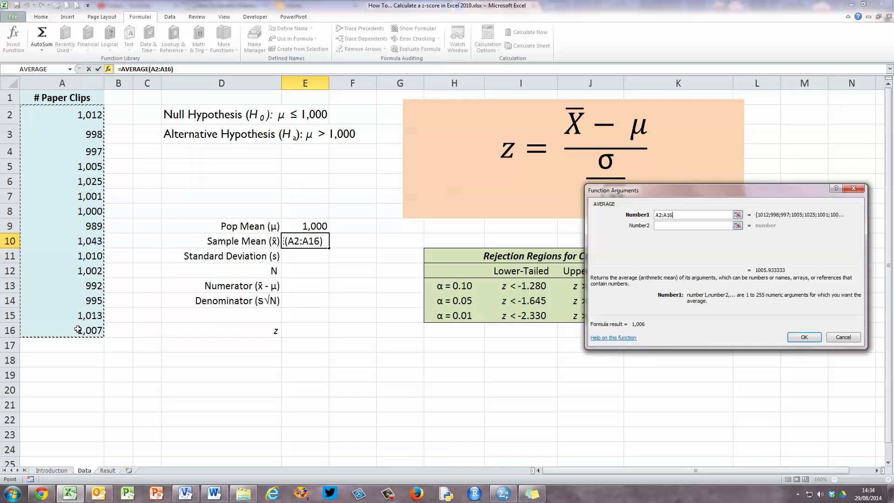
{"action": "left_click", "coordinate": [811, 339]}
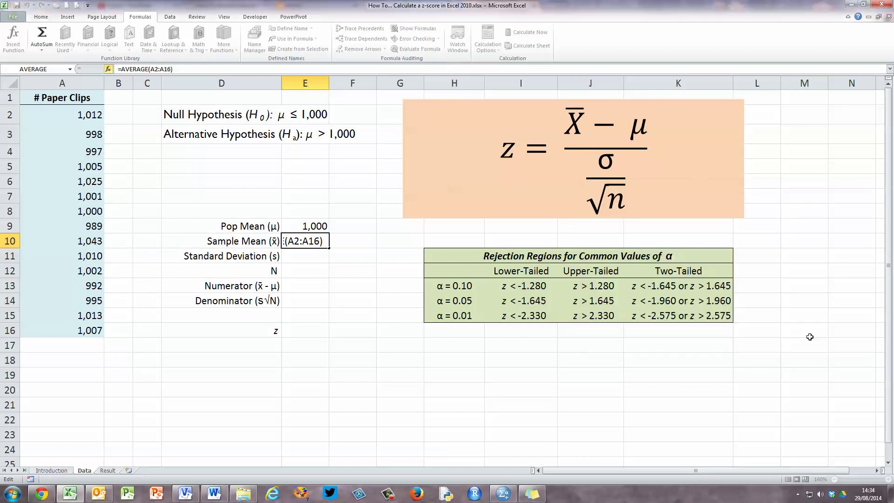
- Calculate the sample standard deviation in E11 with the STDEV.S function over the paper clip counts in A2:A16
{"action": "left_click", "coordinate": [317, 257]}
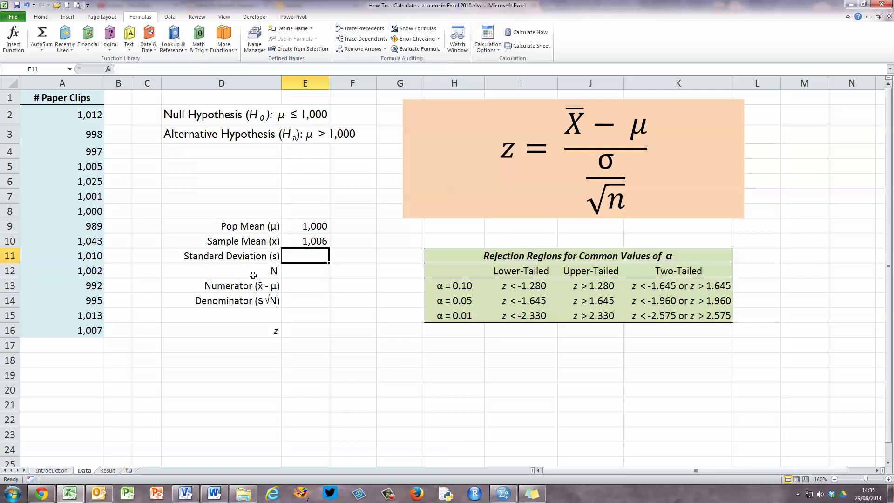
{"action": "left_click", "coordinate": [233, 49]}
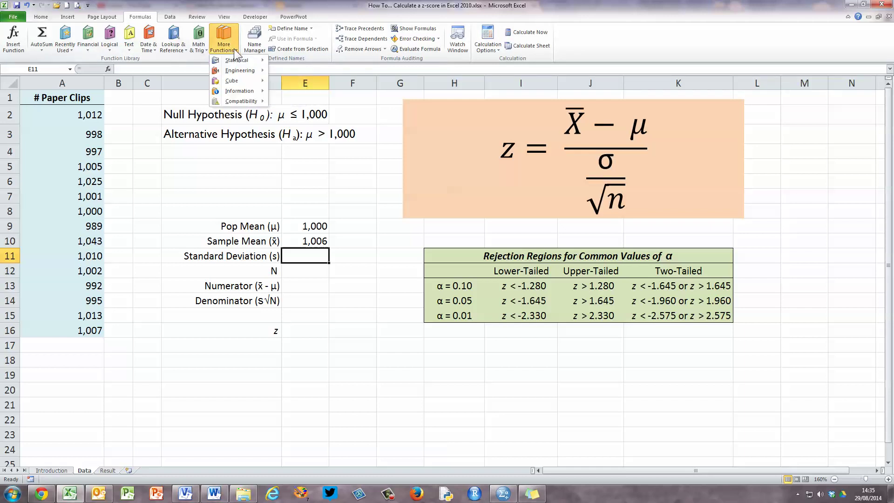
{"action": "mouse_move", "coordinate": [244, 63]}
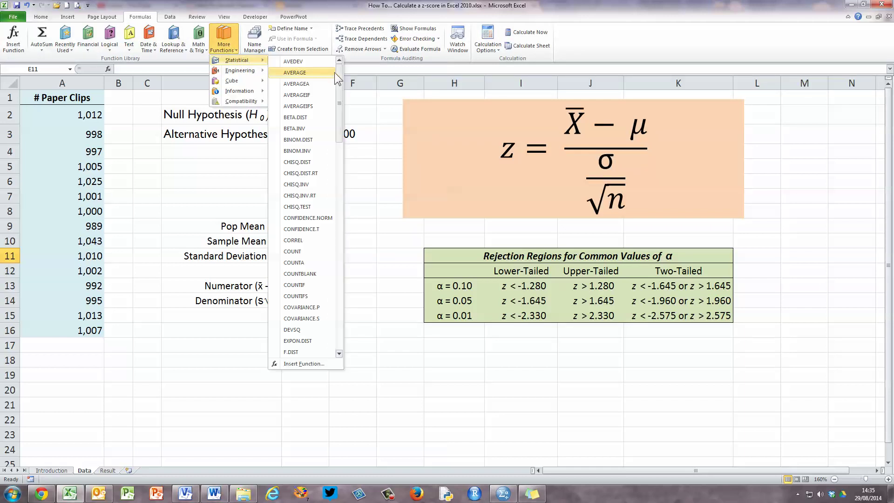
{"action": "left_click_drag", "start_coordinate": [339, 77], "coordinate": [343, 266]}
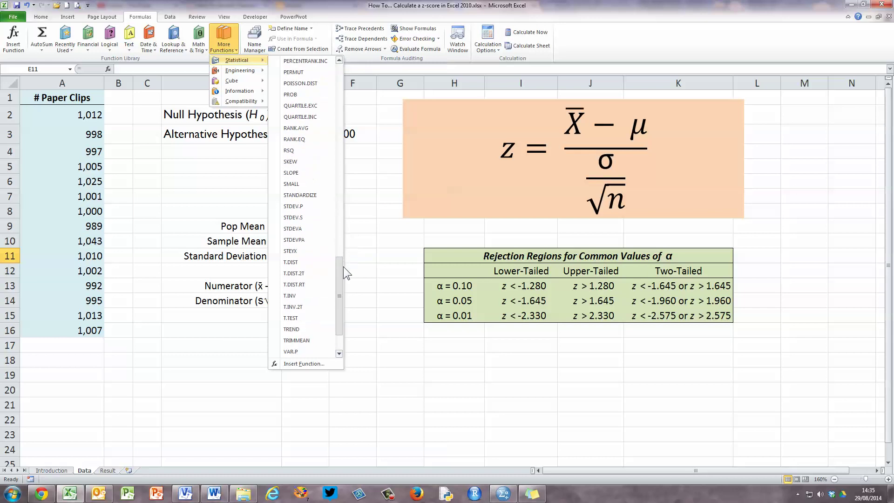
{"action": "left_click", "coordinate": [293, 218]}
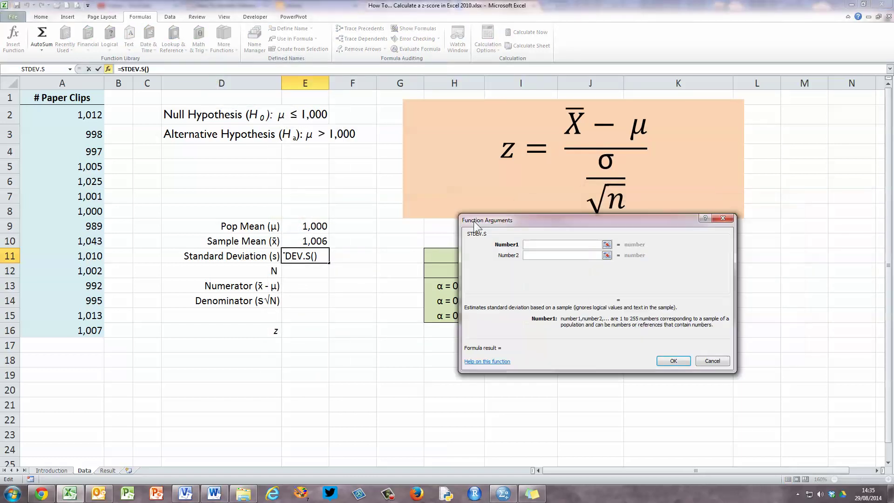
{"action": "left_click_drag", "start_coordinate": [474, 224], "coordinate": [410, 210]}
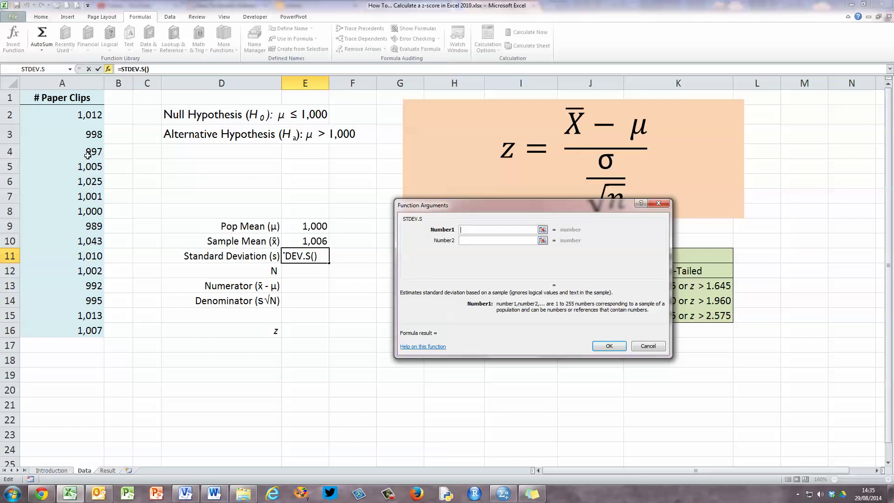
{"action": "left_click_drag", "start_coordinate": [88, 112], "coordinate": [77, 328]}
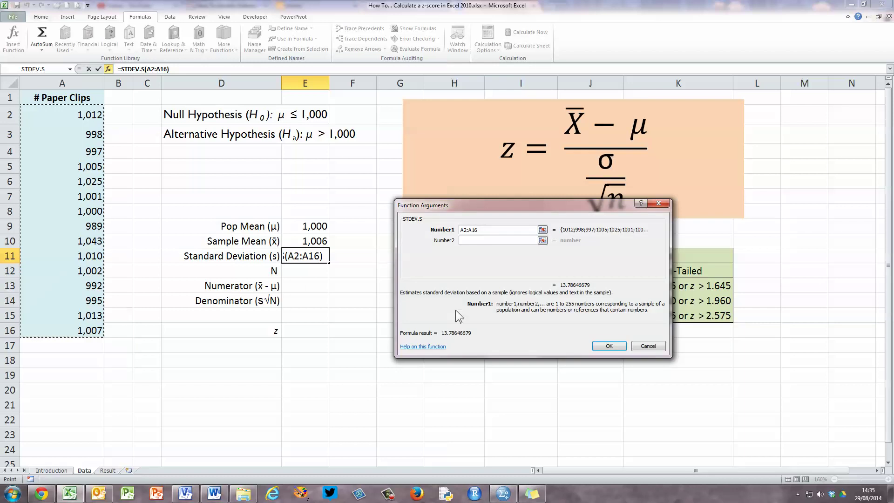
{"action": "left_click", "coordinate": [610, 345]}
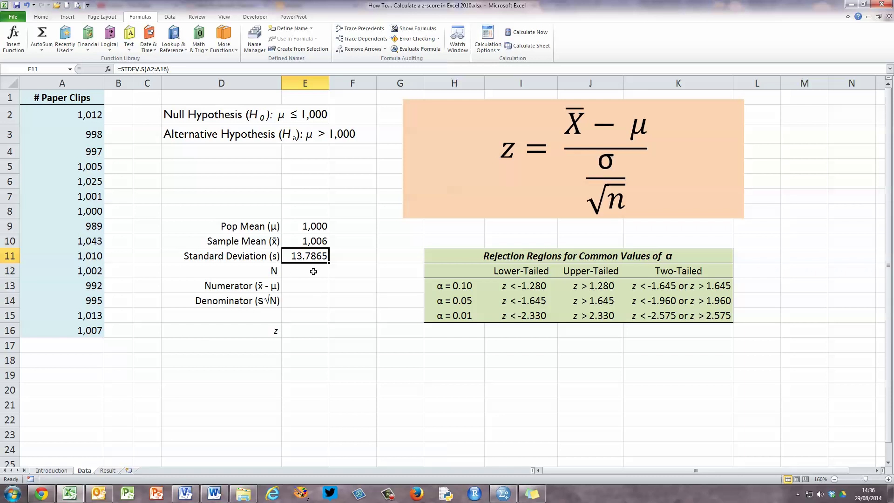
- Calculate N in E12 with the COUNT function over the paper clip counts in A2:A16
{"action": "left_click", "coordinate": [314, 273]}
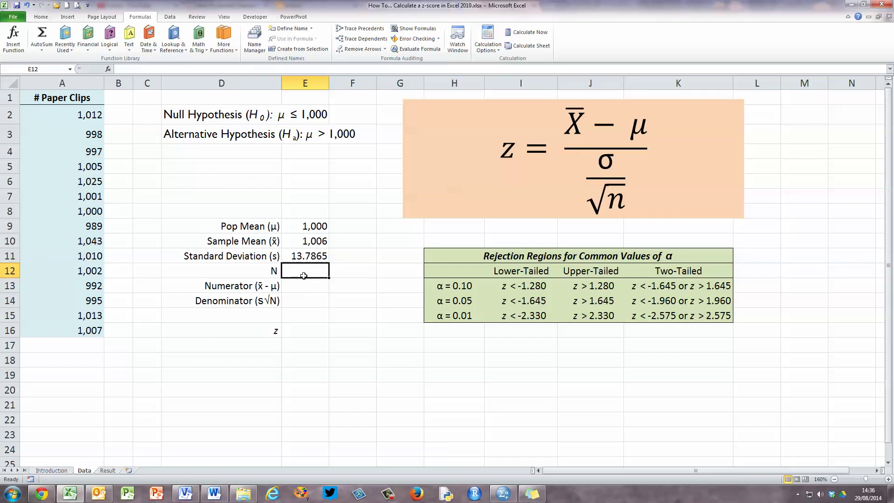
{"action": "type", "text": "="}
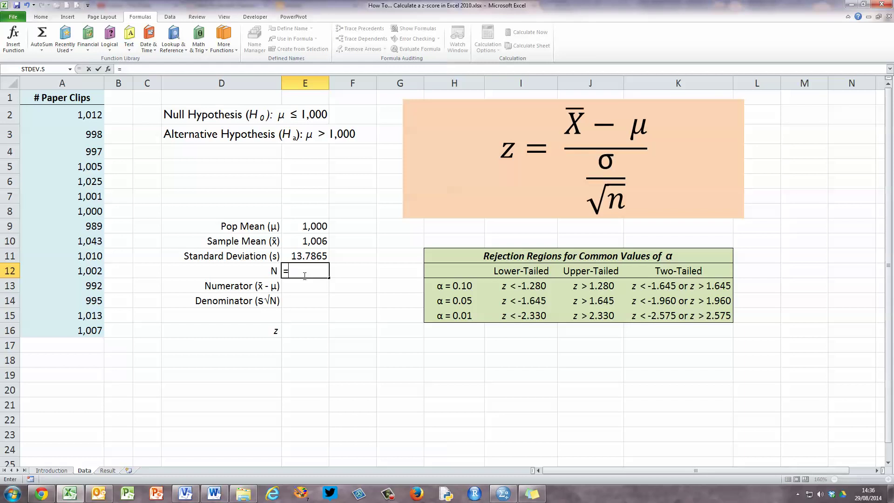
{"action": "type", "text": "coun t"}
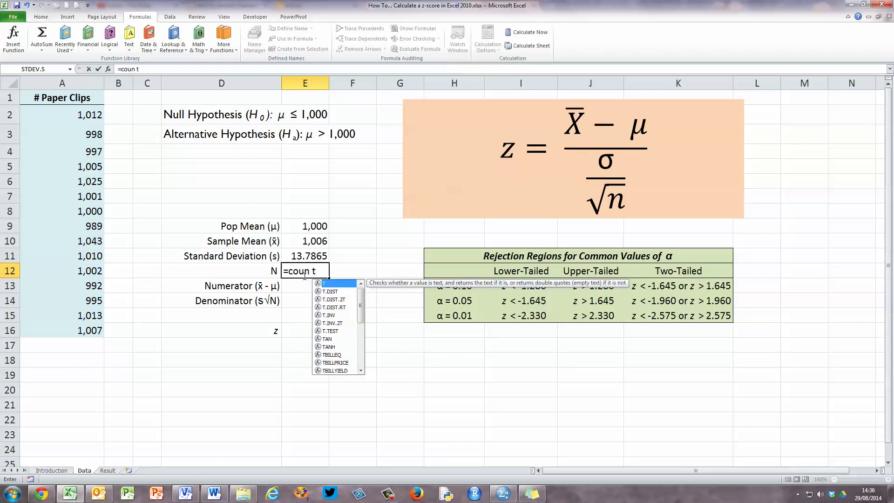
{"action": "key", "text": "BackSpace"}
{"action": "key", "text": "BackSpace"}
{"action": "type", "text": "t("}
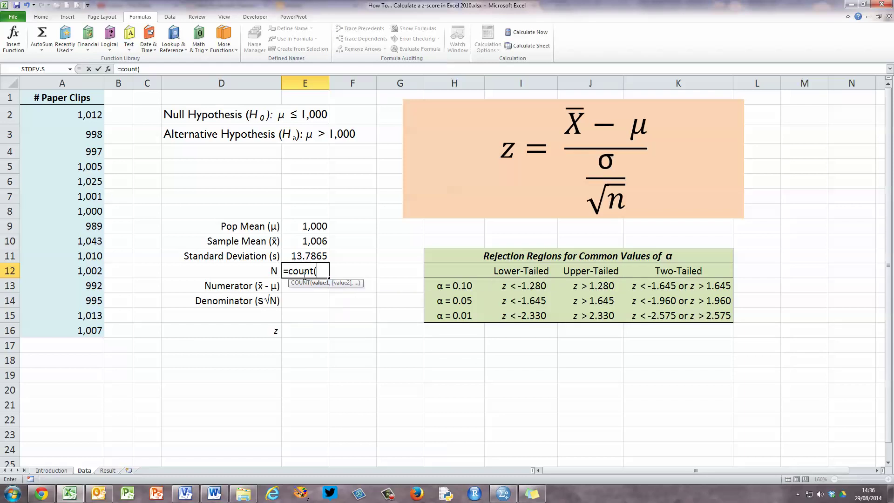
{"action": "left_click_drag", "start_coordinate": [96, 114], "coordinate": [99, 327]}
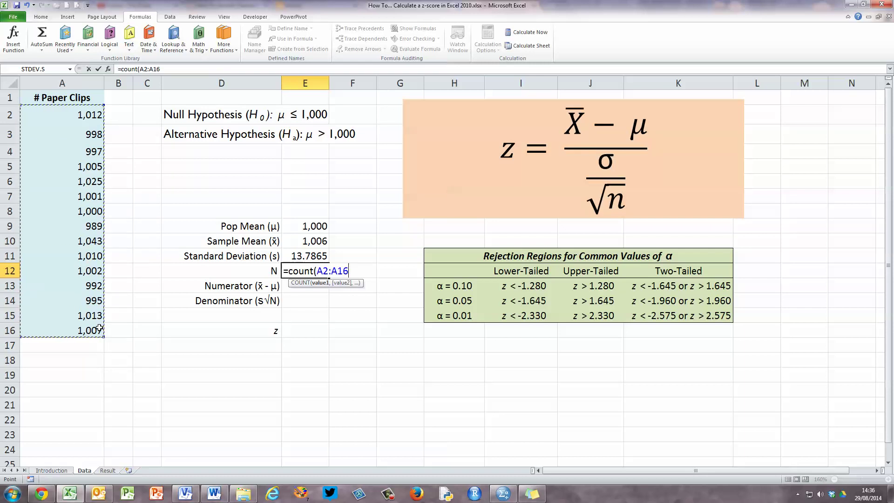
{"action": "type", "text": ")"}
{"action": "key", "text": "Return"}
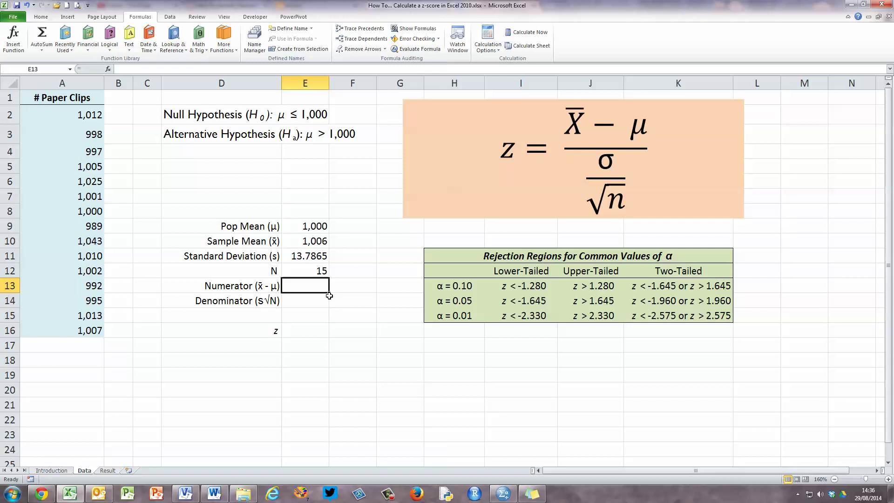
- Calculate the numerator in E13 as the sample mean minus the population mean, using =E10-E9
{"action": "type", "text": "="}
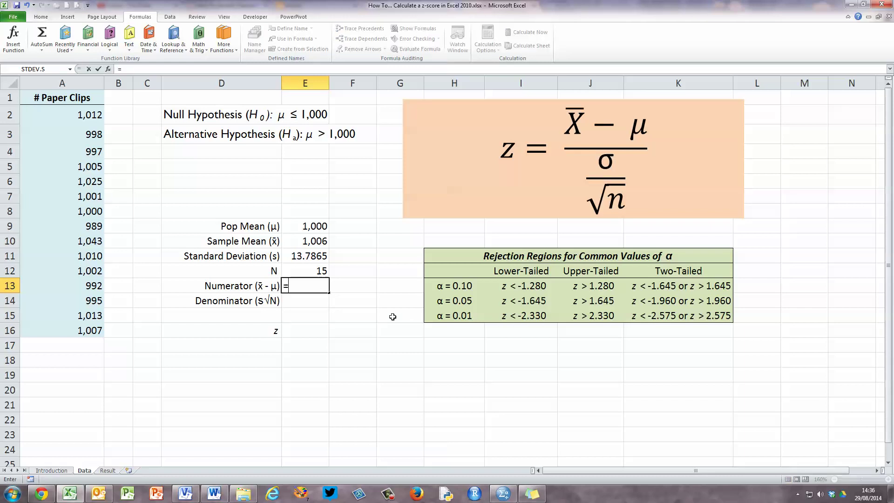
{"action": "left_click", "coordinate": [311, 241]}
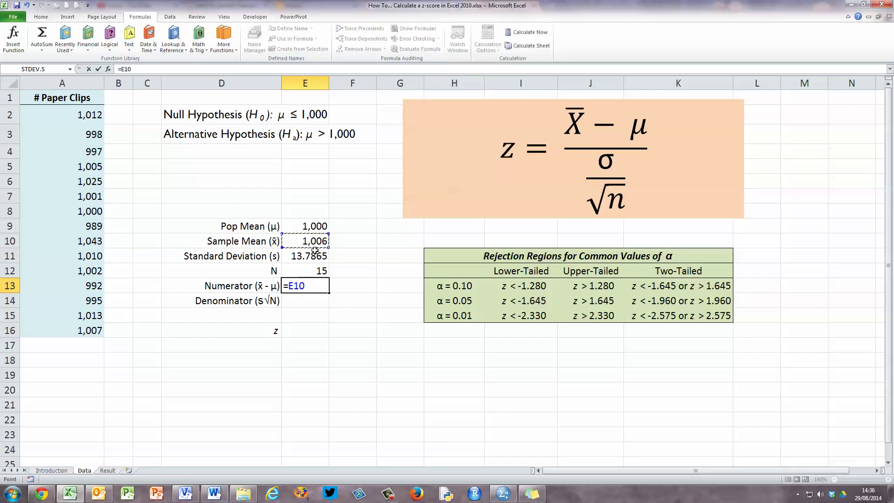
{"action": "type", "text": "-"}
{"action": "left_click", "coordinate": [314, 226]}
{"action": "key", "text": "Return"}
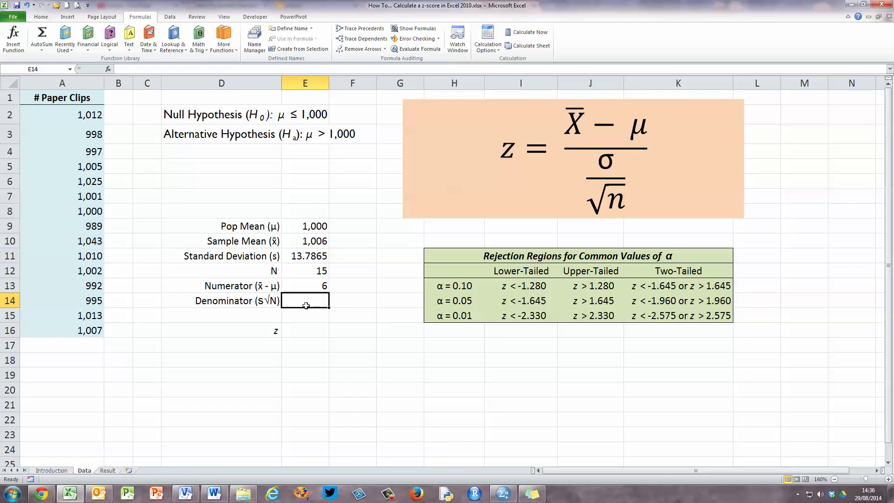
- Calculate the denominator in E14 as the standard deviation divided by the square root of N, using =E11/SQRT(E12)
{"action": "type", "text": "="}
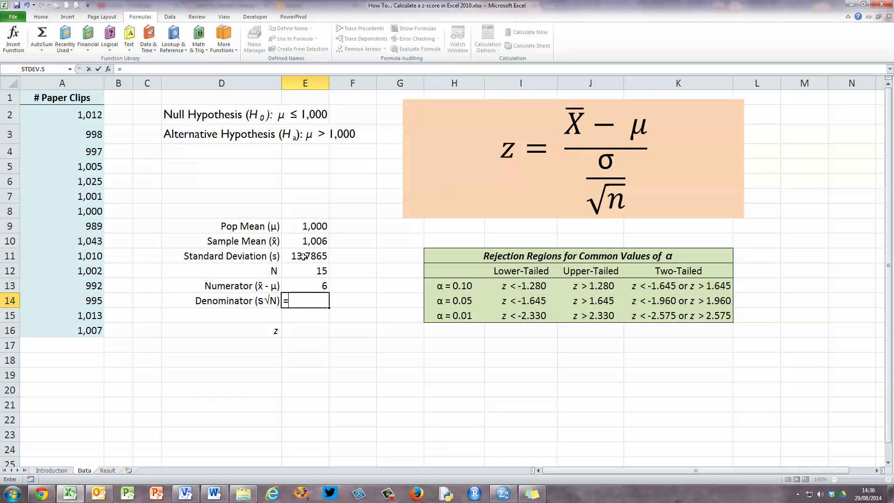
{"action": "left_click", "coordinate": [320, 255]}
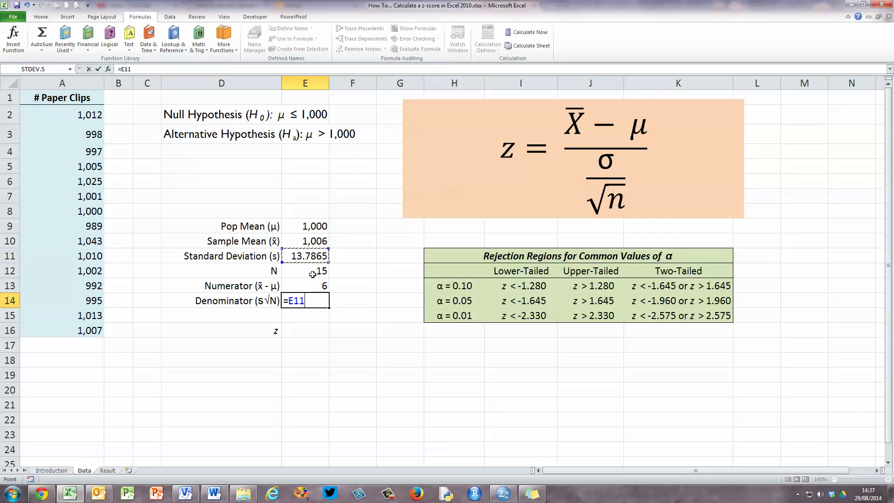
{"action": "type", "text": "/"}
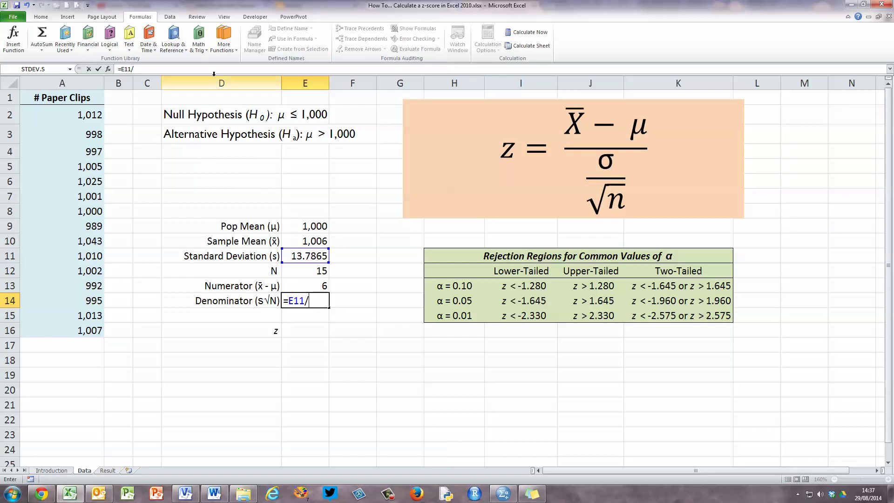
{"action": "left_click", "coordinate": [203, 46]}
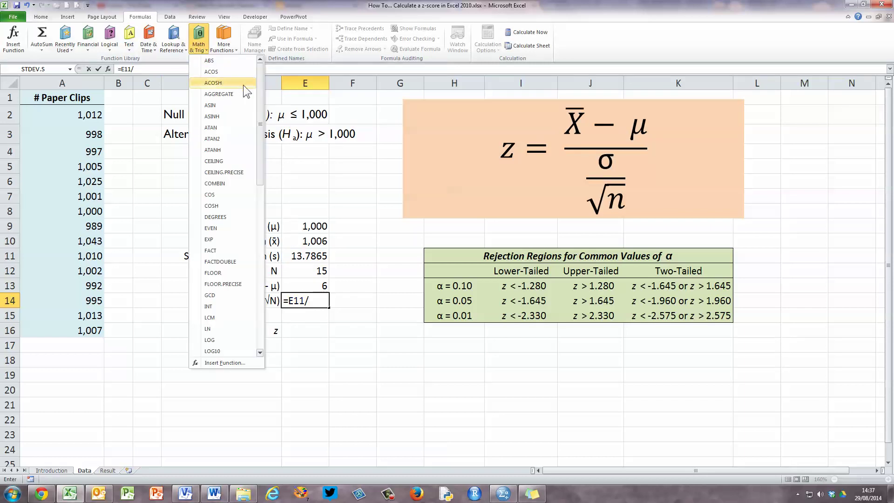
{"action": "left_click_drag", "start_coordinate": [259, 92], "coordinate": [251, 241]}
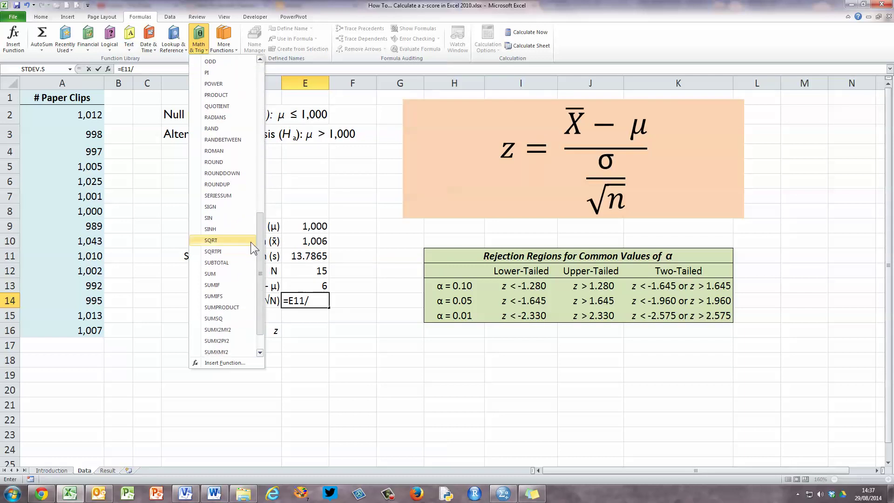
{"action": "left_click", "coordinate": [217, 241]}
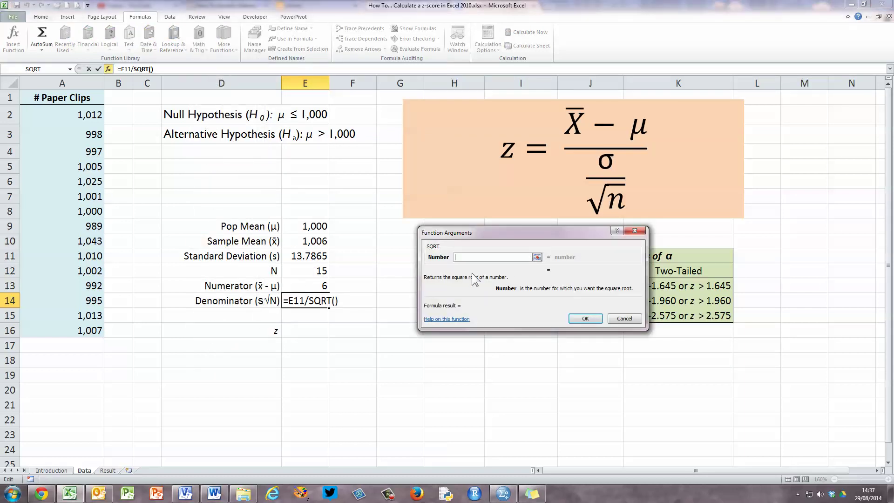
{"action": "left_click", "coordinate": [320, 270]}
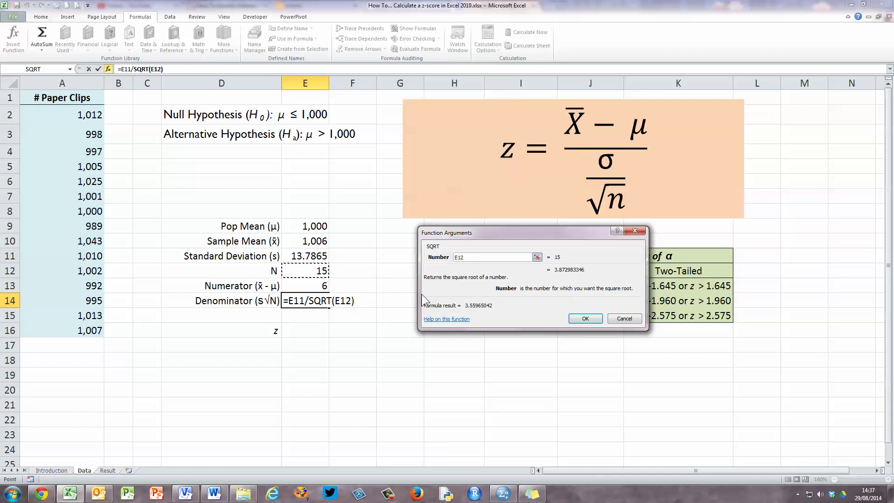
{"action": "left_click", "coordinate": [586, 319]}
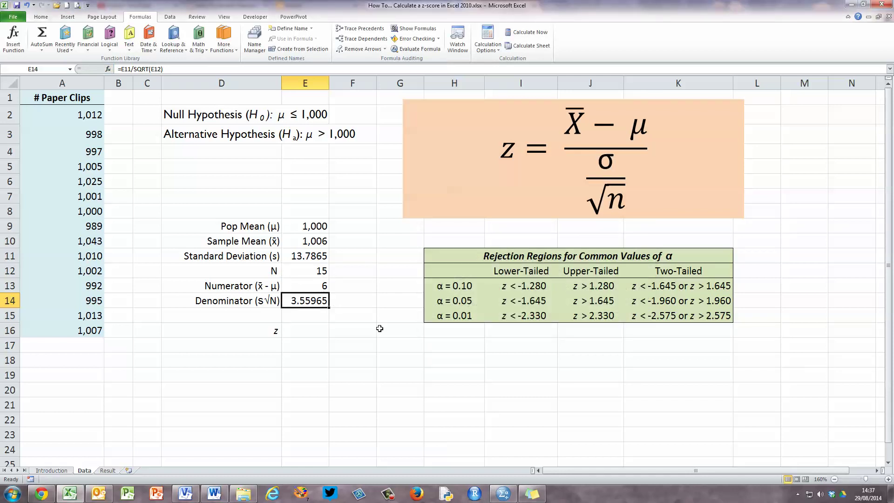
{"action": "key", "text": "Return"}
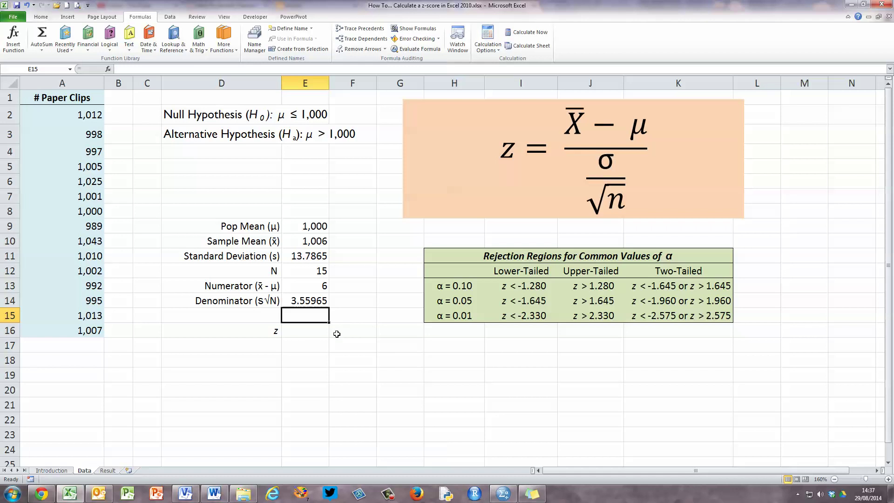
- Calculate the z-score in E16 by dividing the numerator by the denominator, using =E13/E14
{"action": "left_click", "coordinate": [314, 334]}
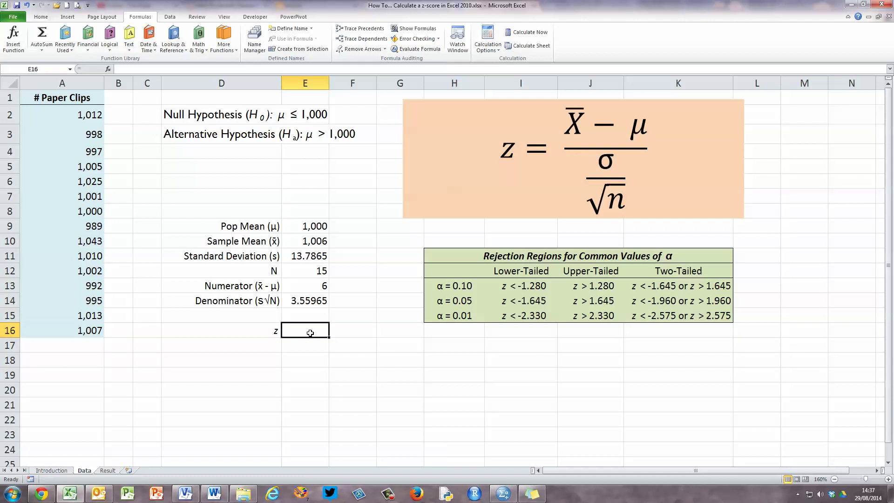
{"action": "type", "text": "="}
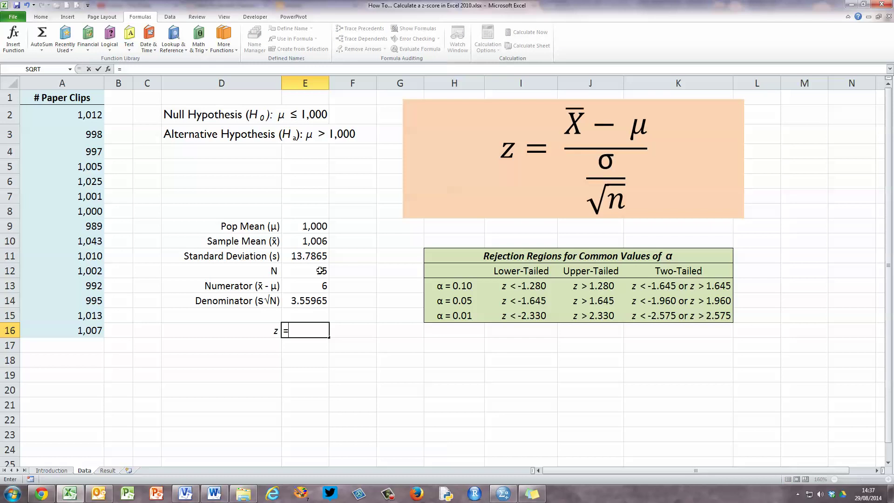
{"action": "left_click", "coordinate": [319, 285]}
{"action": "type", "text": "/"}
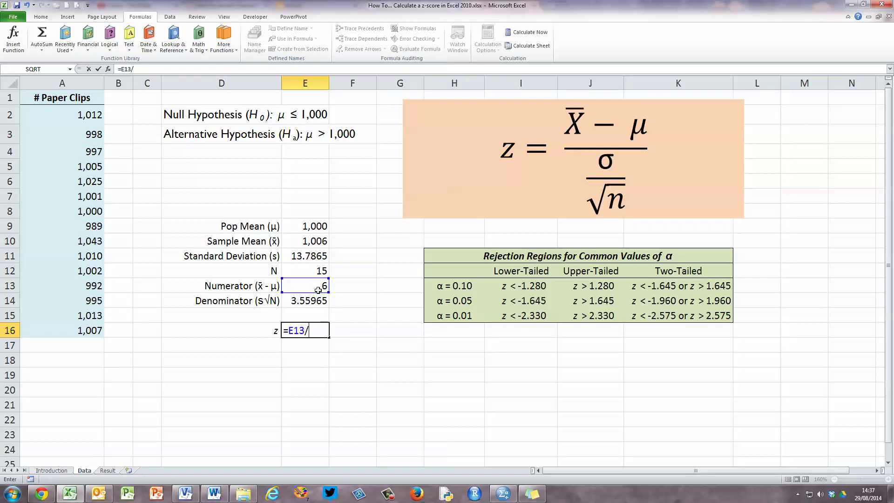
{"action": "left_click", "coordinate": [316, 304]}
{"action": "key", "text": "Return"}
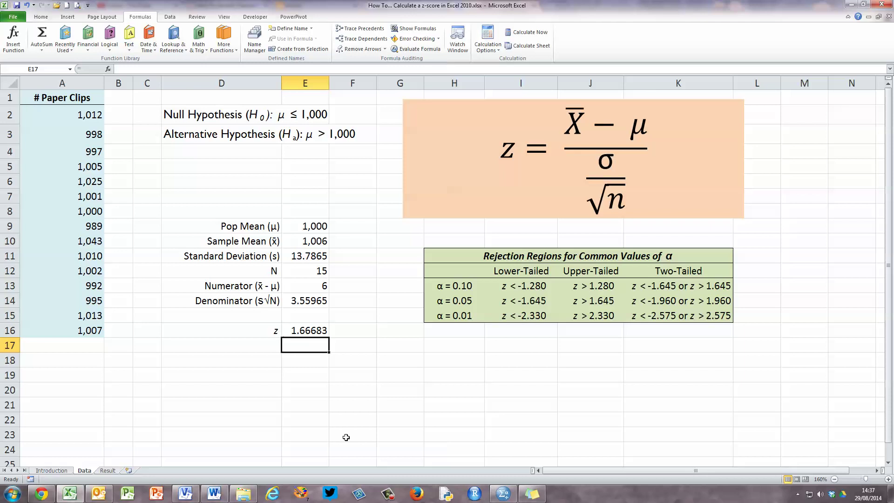